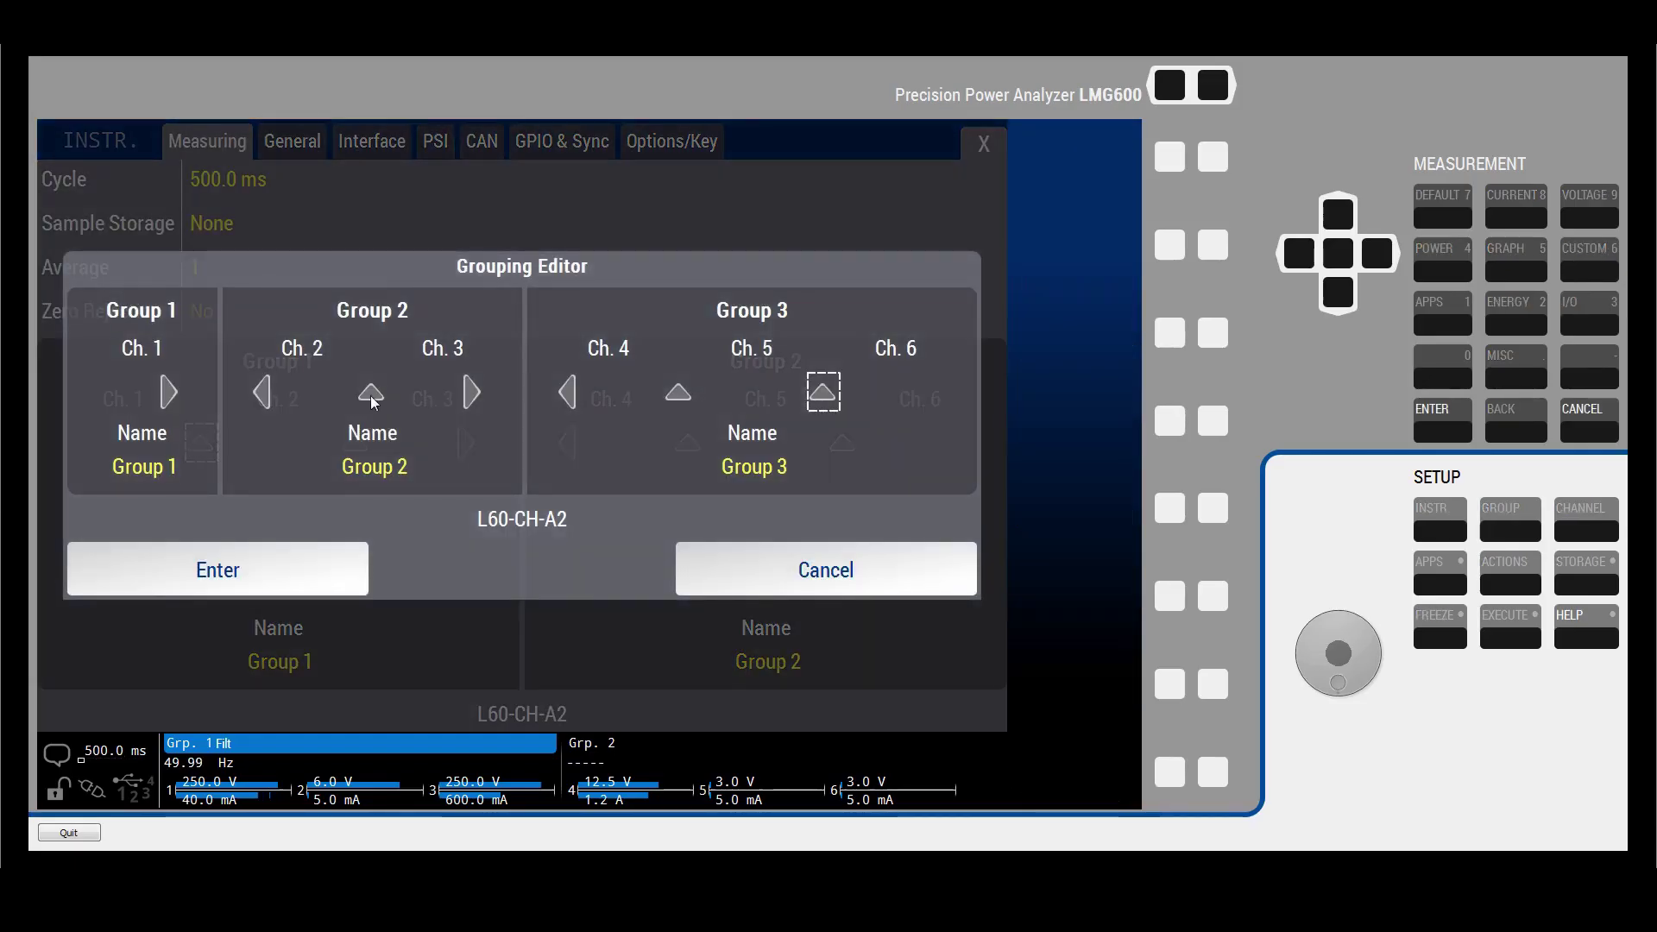
# - Split channels 2, 3 and 4 into separate groups and name the first two groups AC1 and DC1
pyautogui.click(371, 399)
pyautogui.click(677, 395)
pyautogui.click(162, 466)
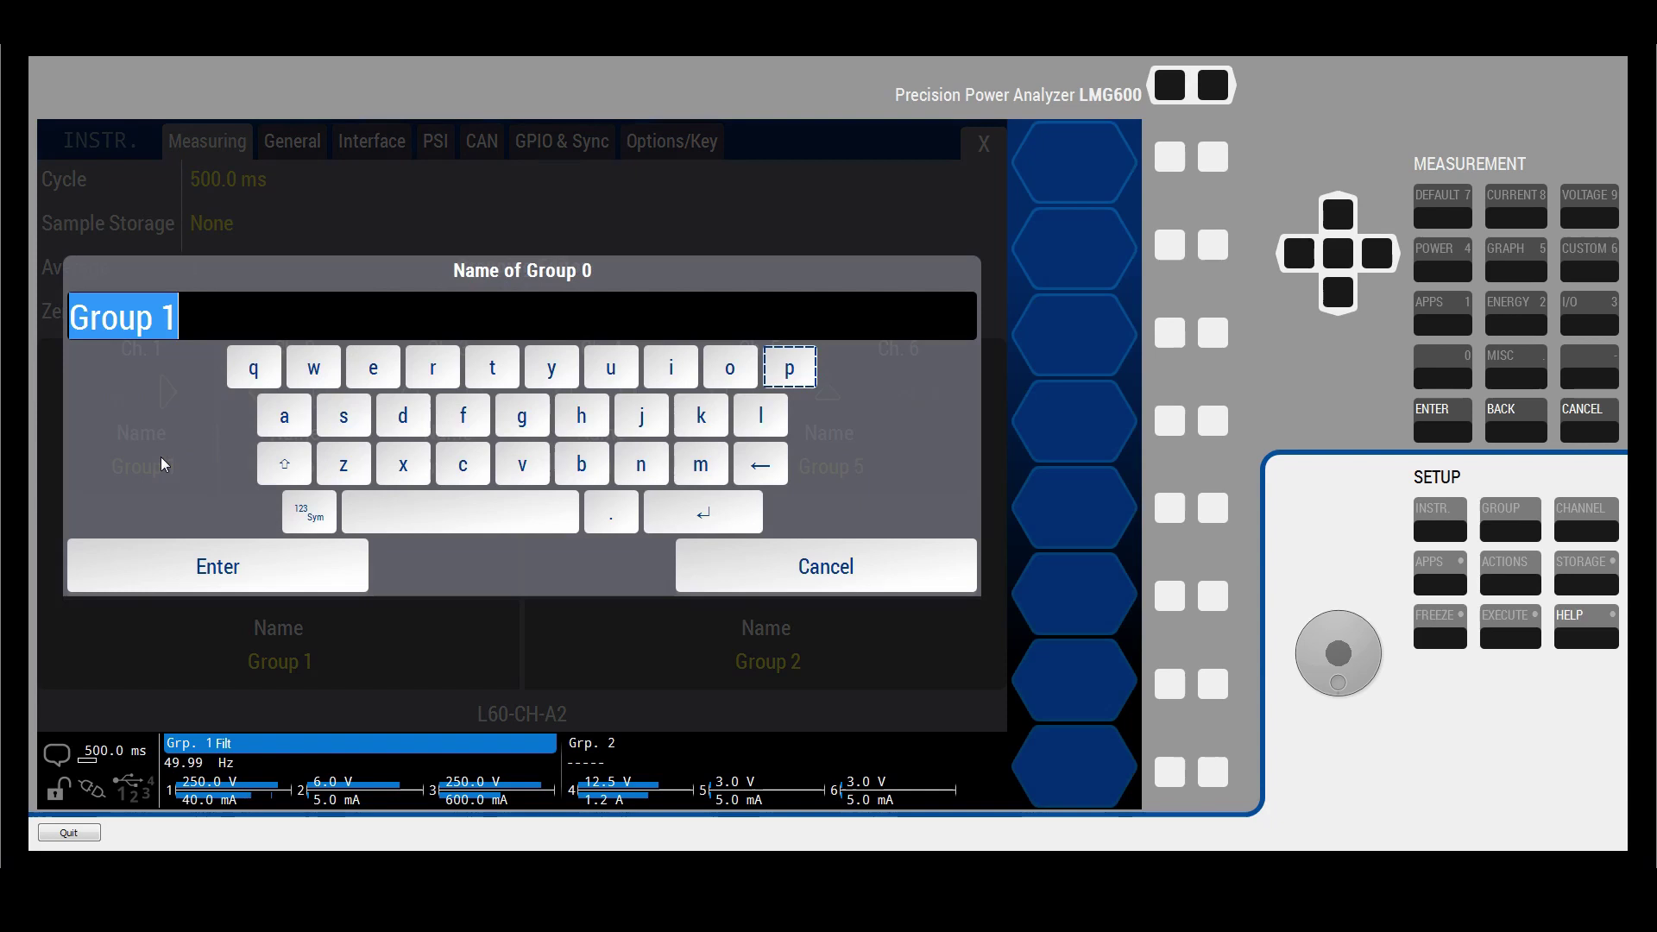
pyautogui.write('AC1')
pyautogui.press('Return')
pyautogui.click(293, 470)
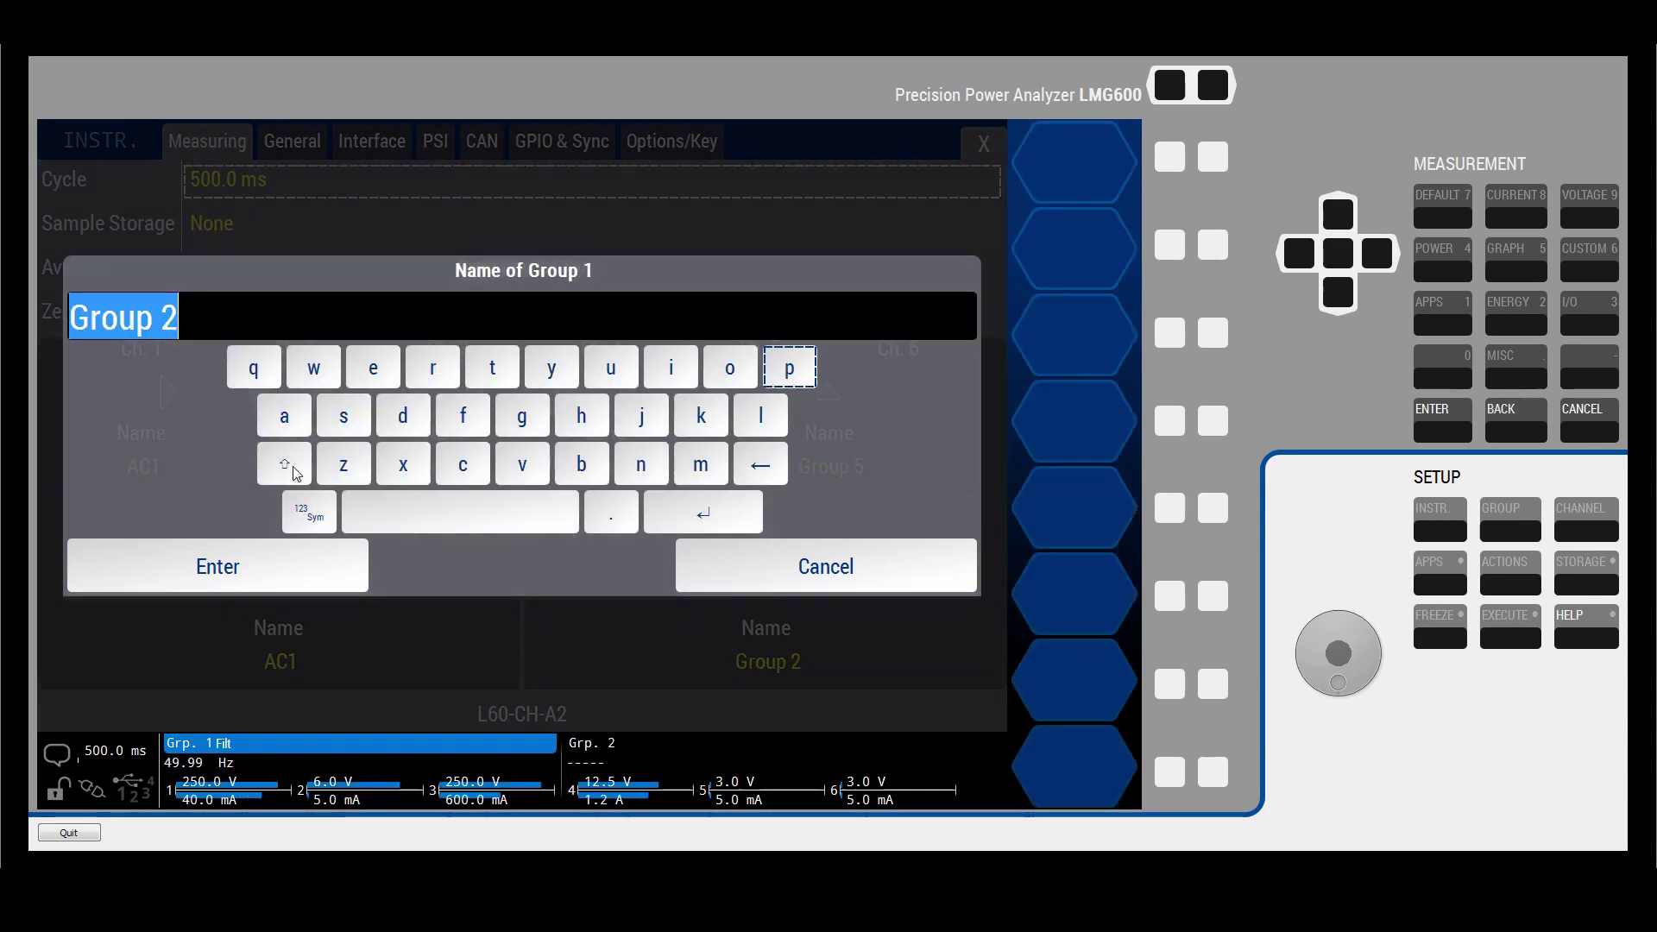
pyautogui.write('DC1')
pyautogui.press('Return')
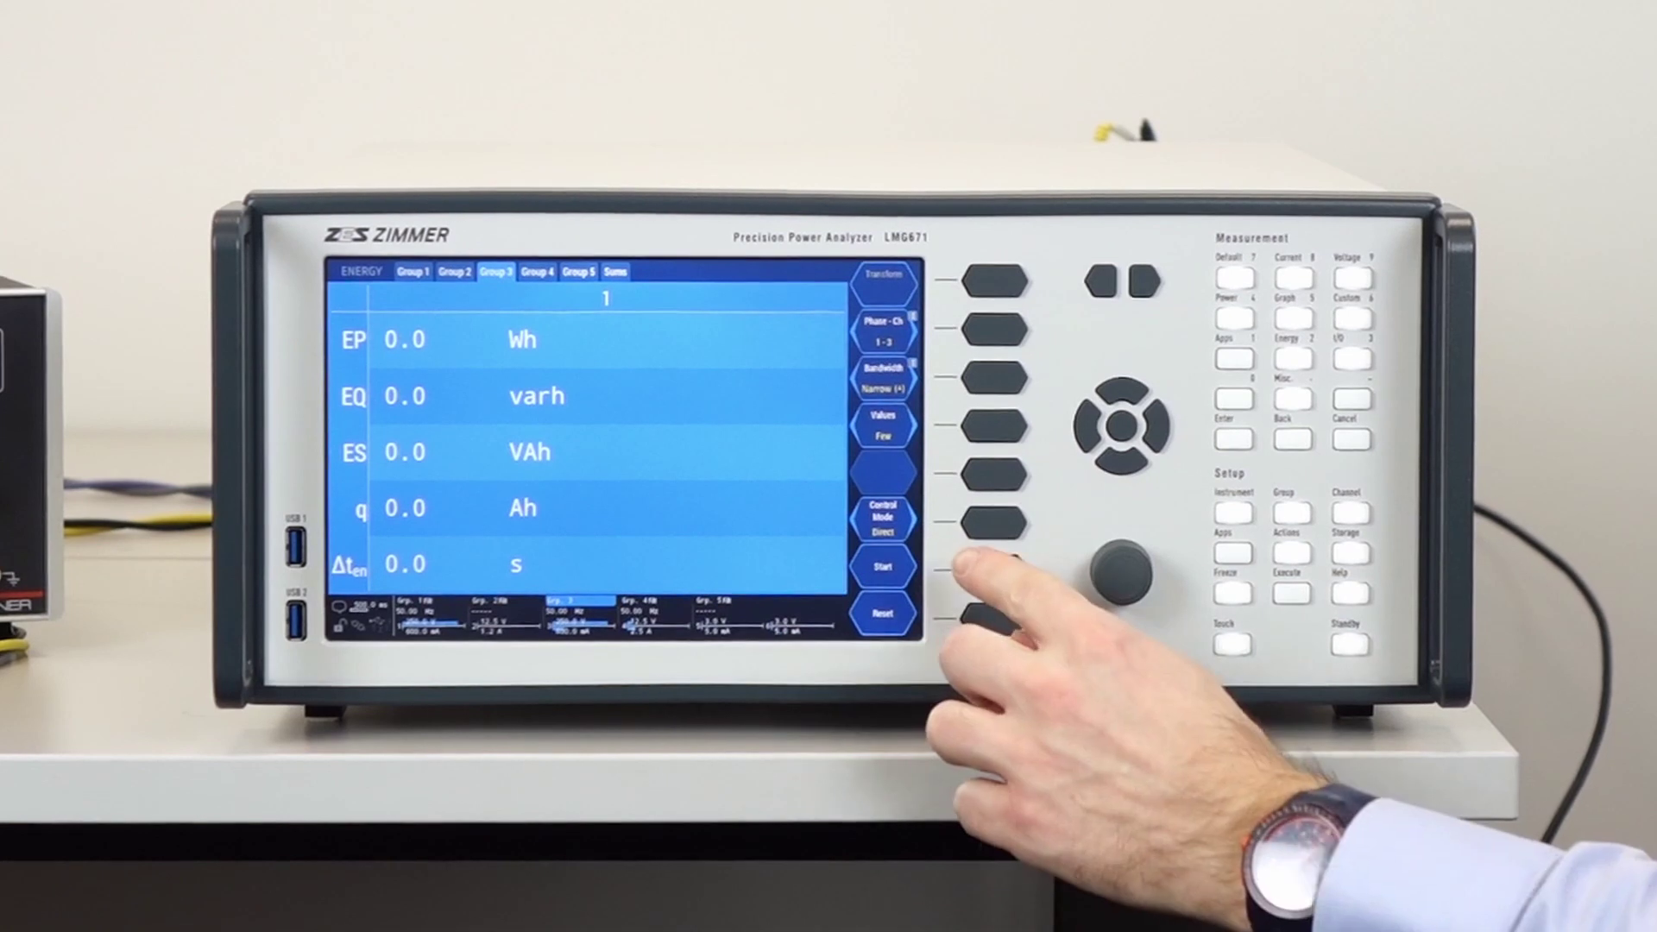
pyautogui.click(992, 569)
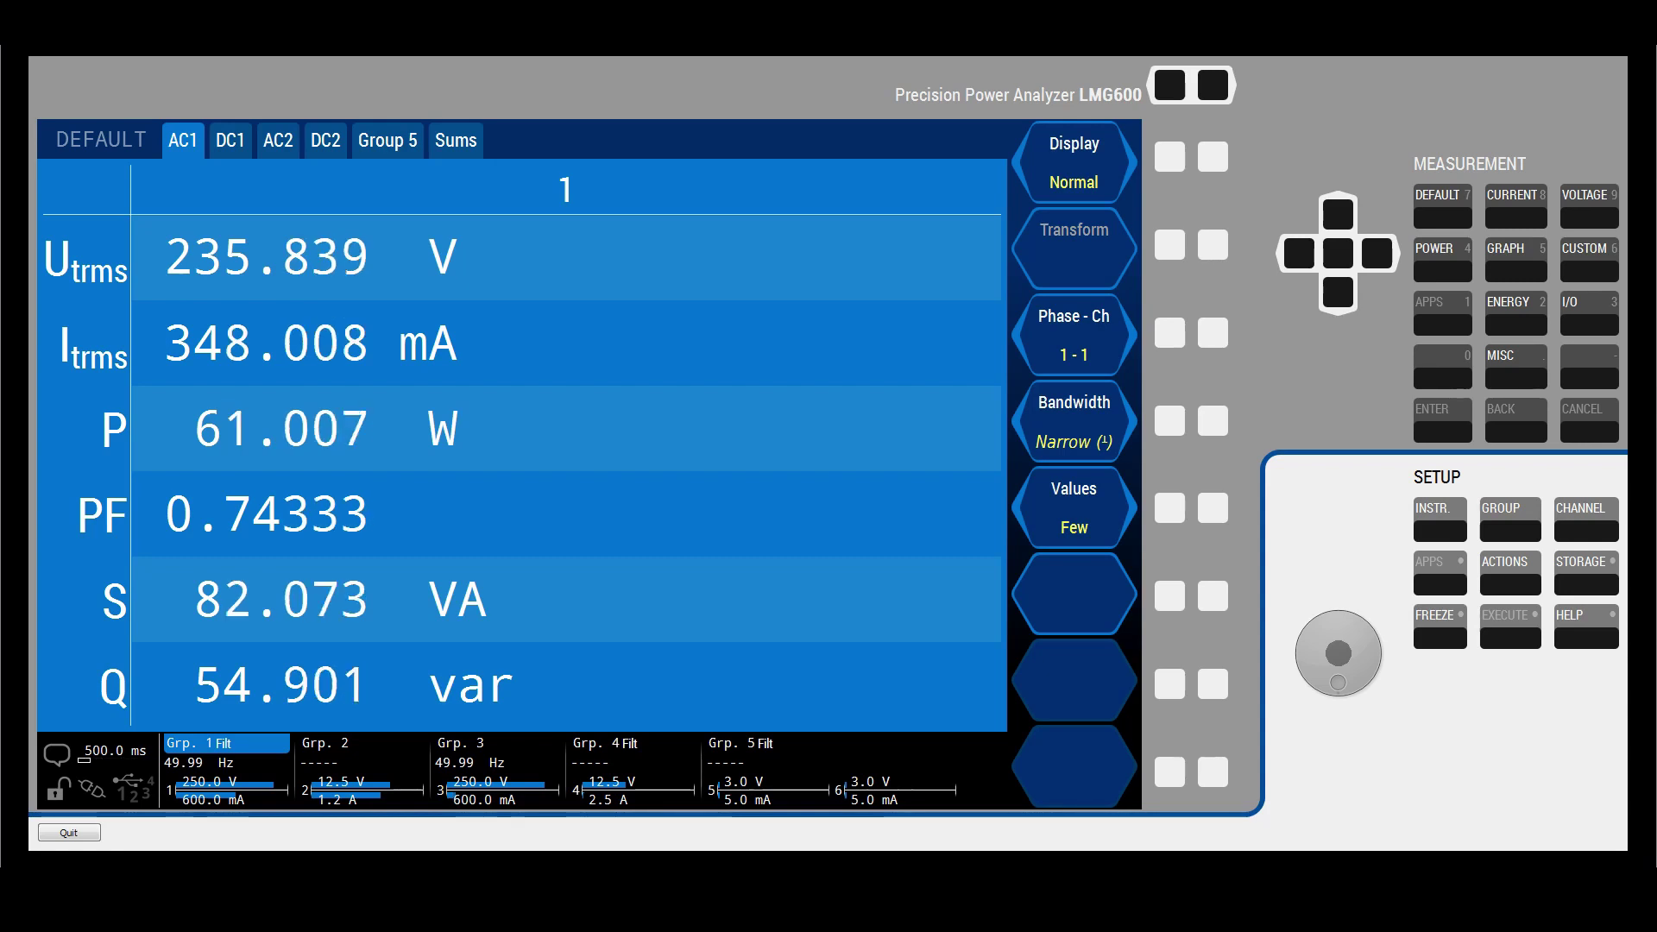
# - View the default measured values of the DC1 group and switch how many values are displayed
pyautogui.click(230, 140)
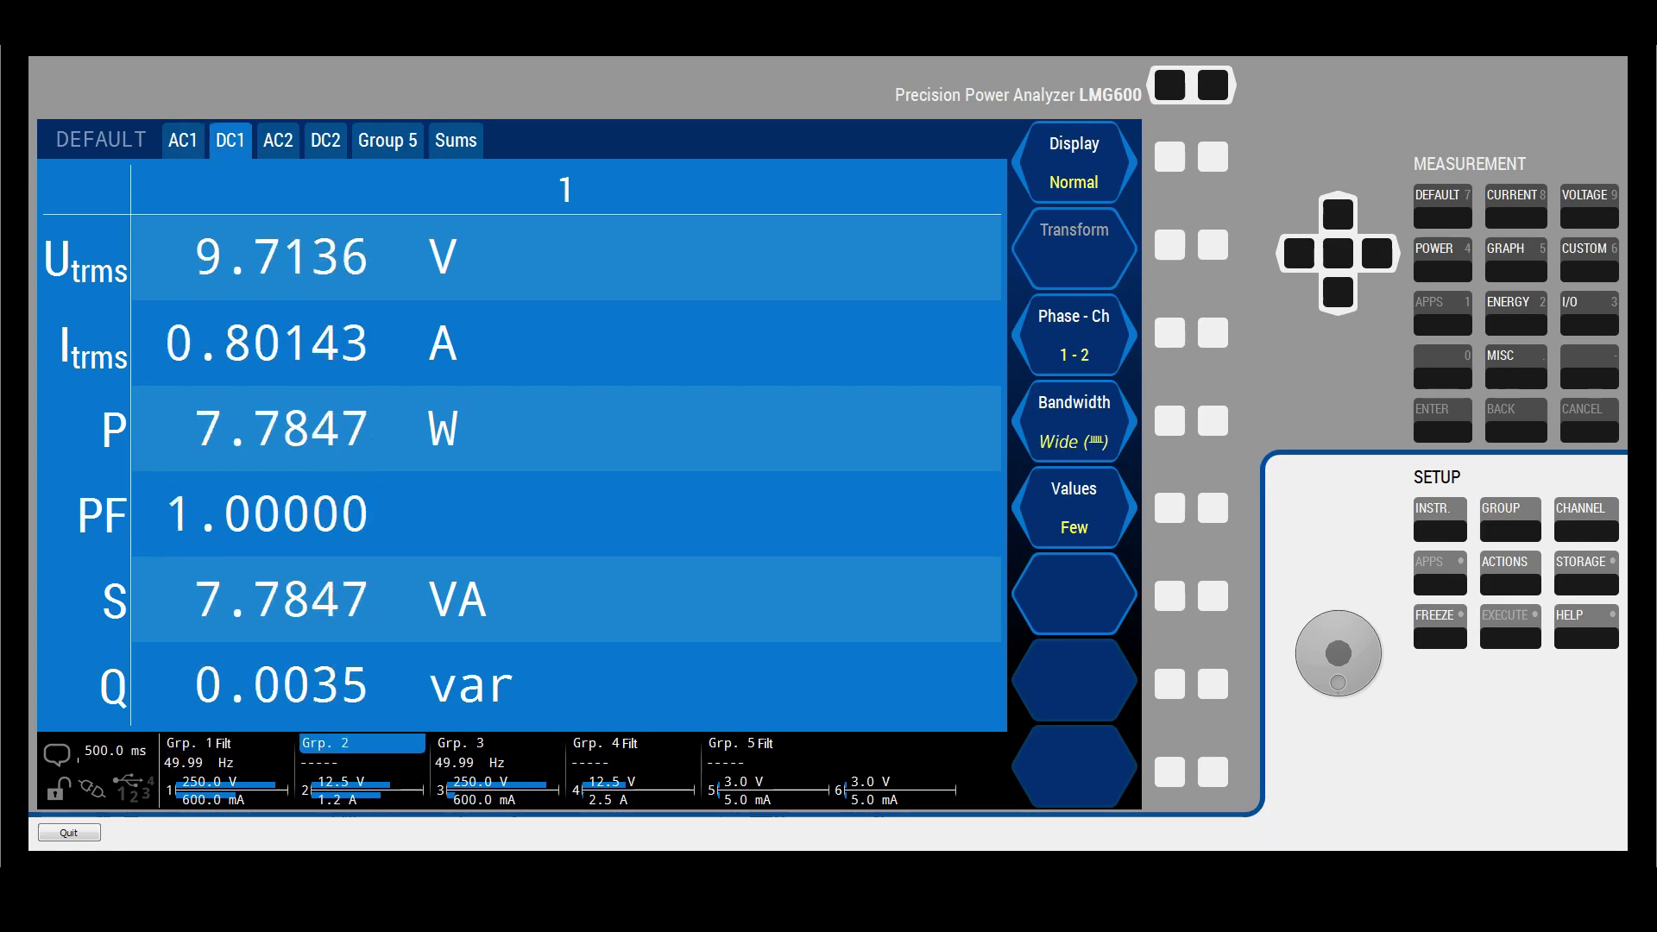
pyautogui.click(1213, 508)
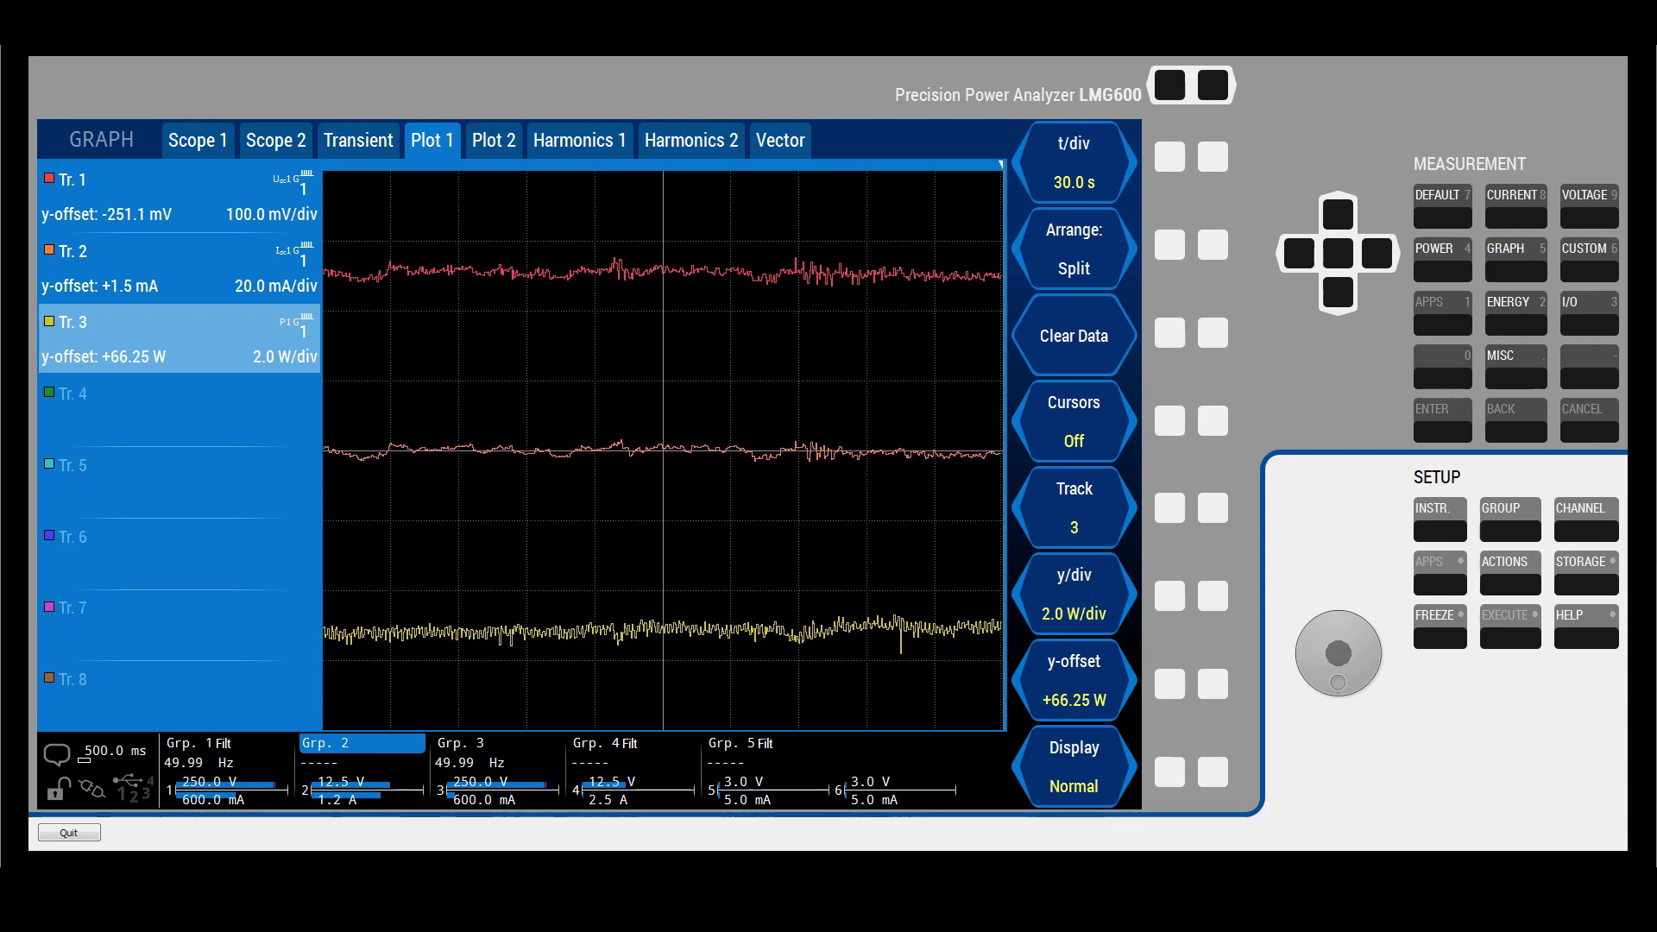
# - Examine the graph views in turn: Scope 1 waveforms, Harmonics 1 spectrum and the vector diagram
pyautogui.click(197, 140)
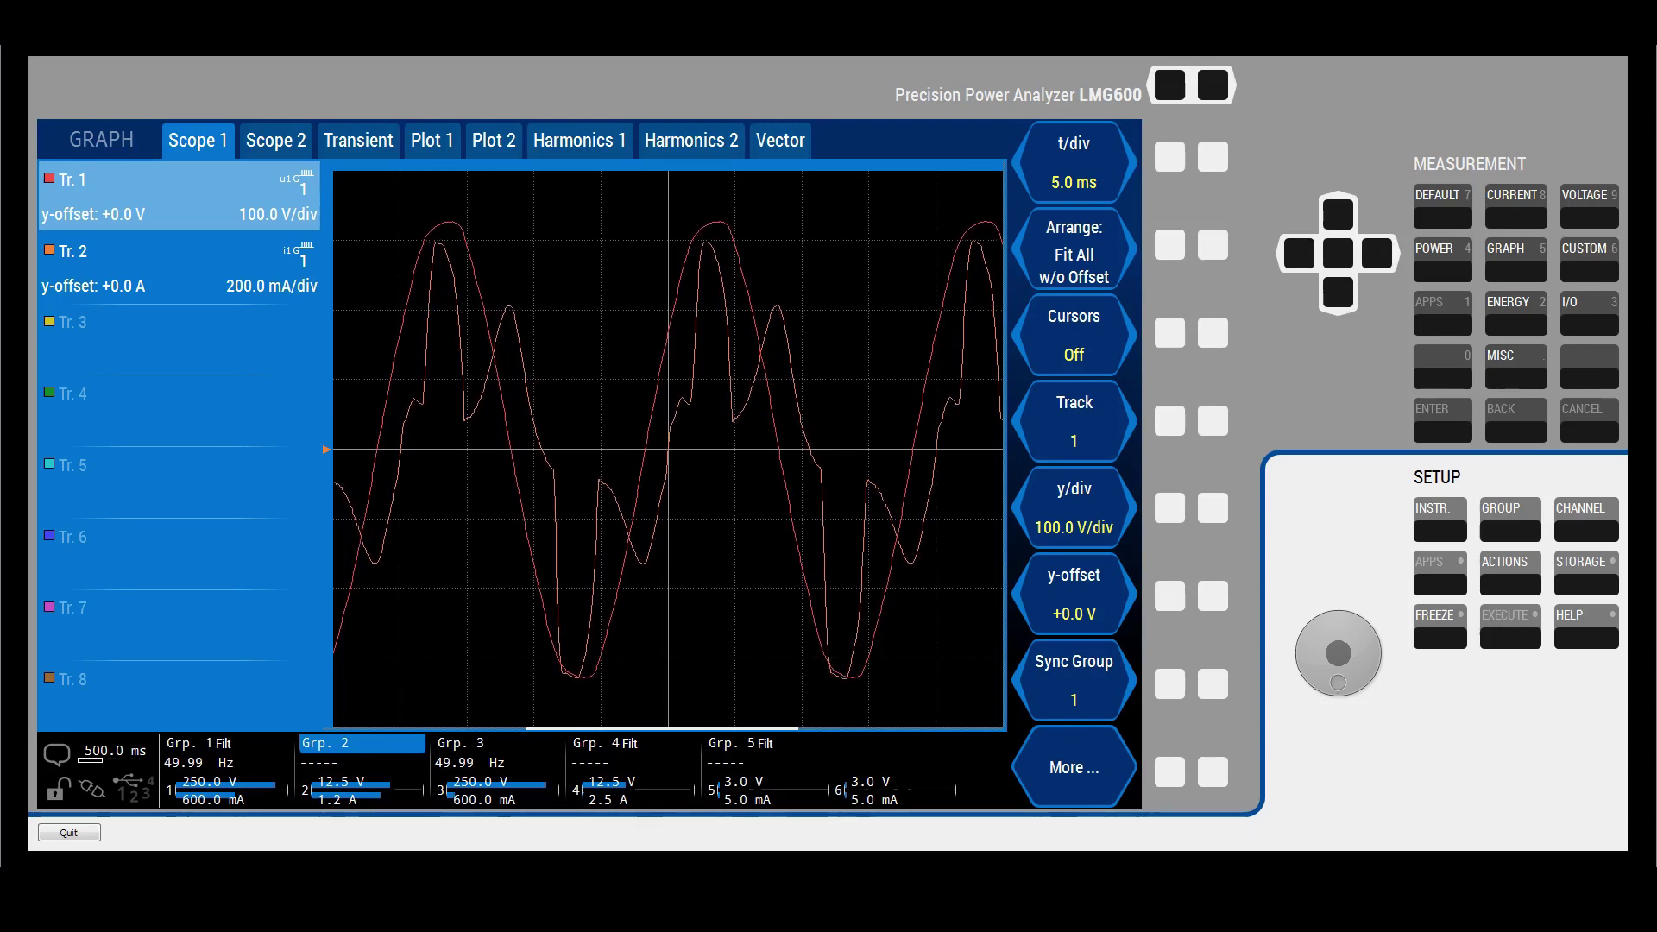
pyautogui.click(579, 139)
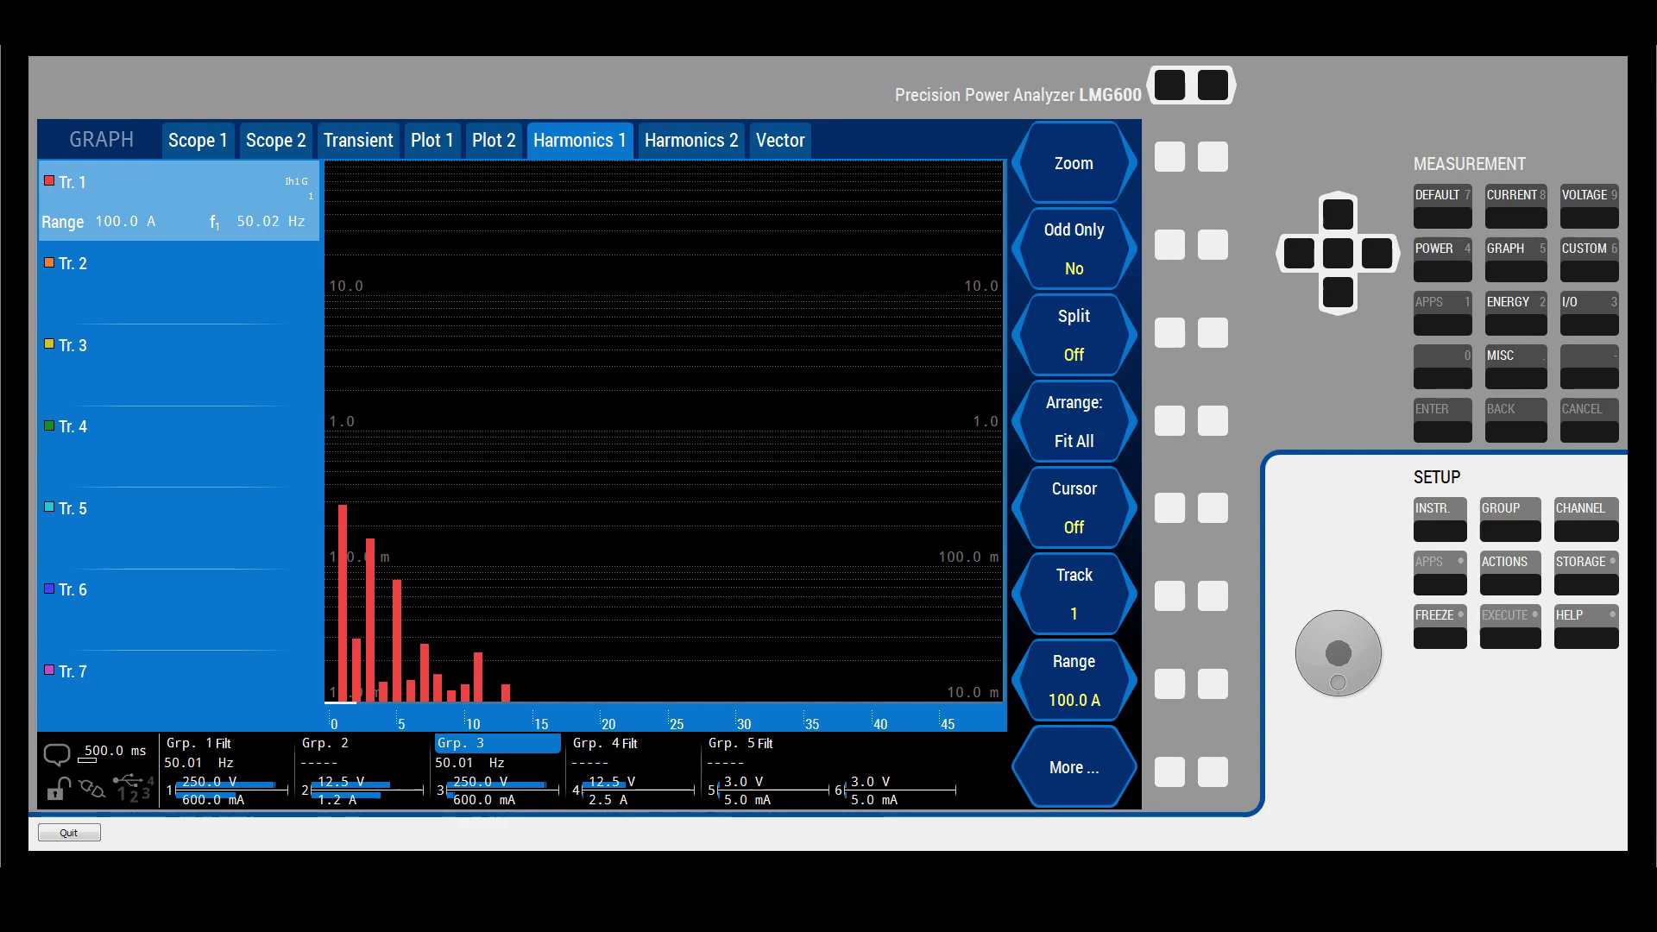
pyautogui.click(780, 140)
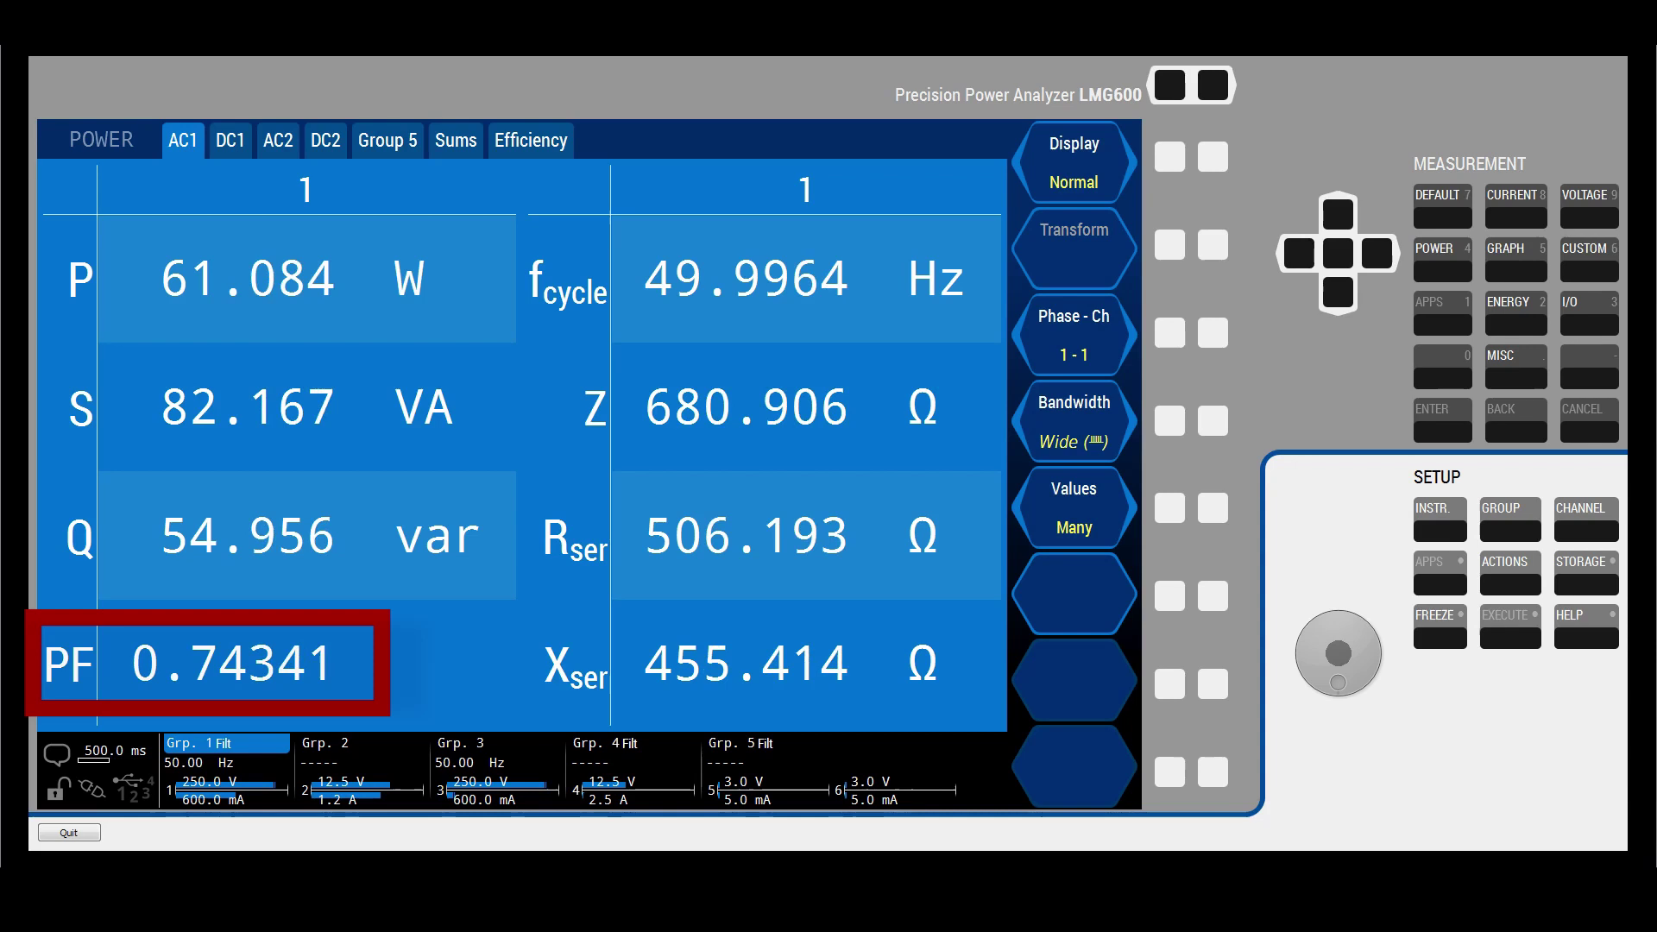
# - Show the AC1 power values as harmonics and select the AC1-to-DC1 efficiency cell for the efficiencies list
pyautogui.click(1213, 158)
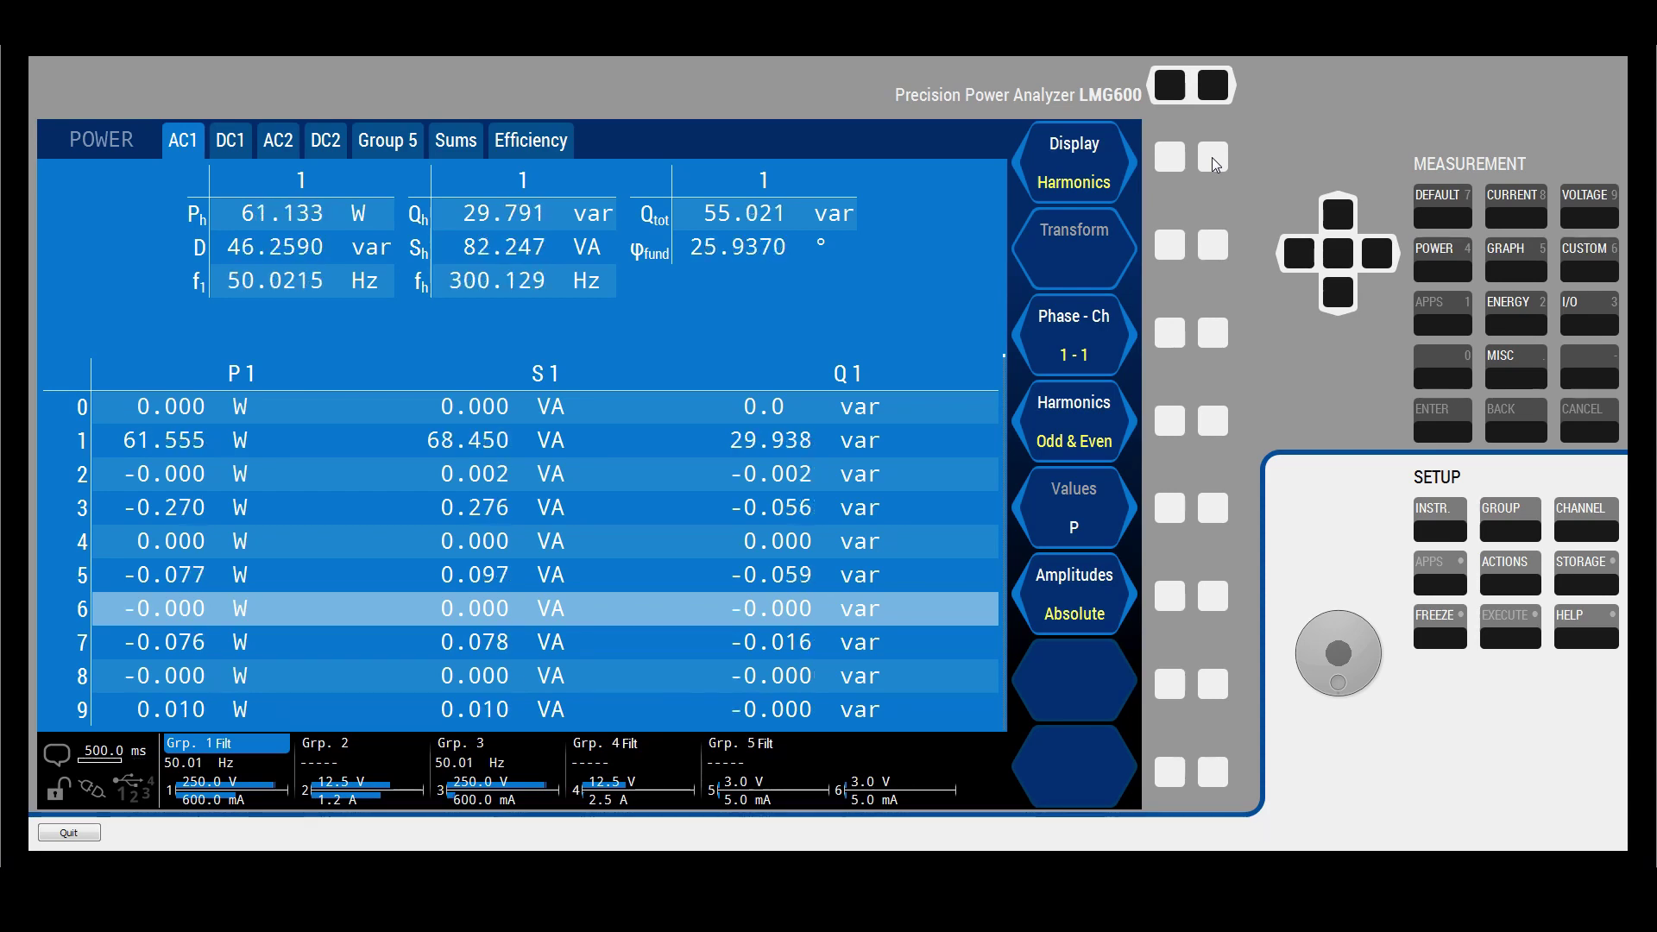
pyautogui.click(553, 145)
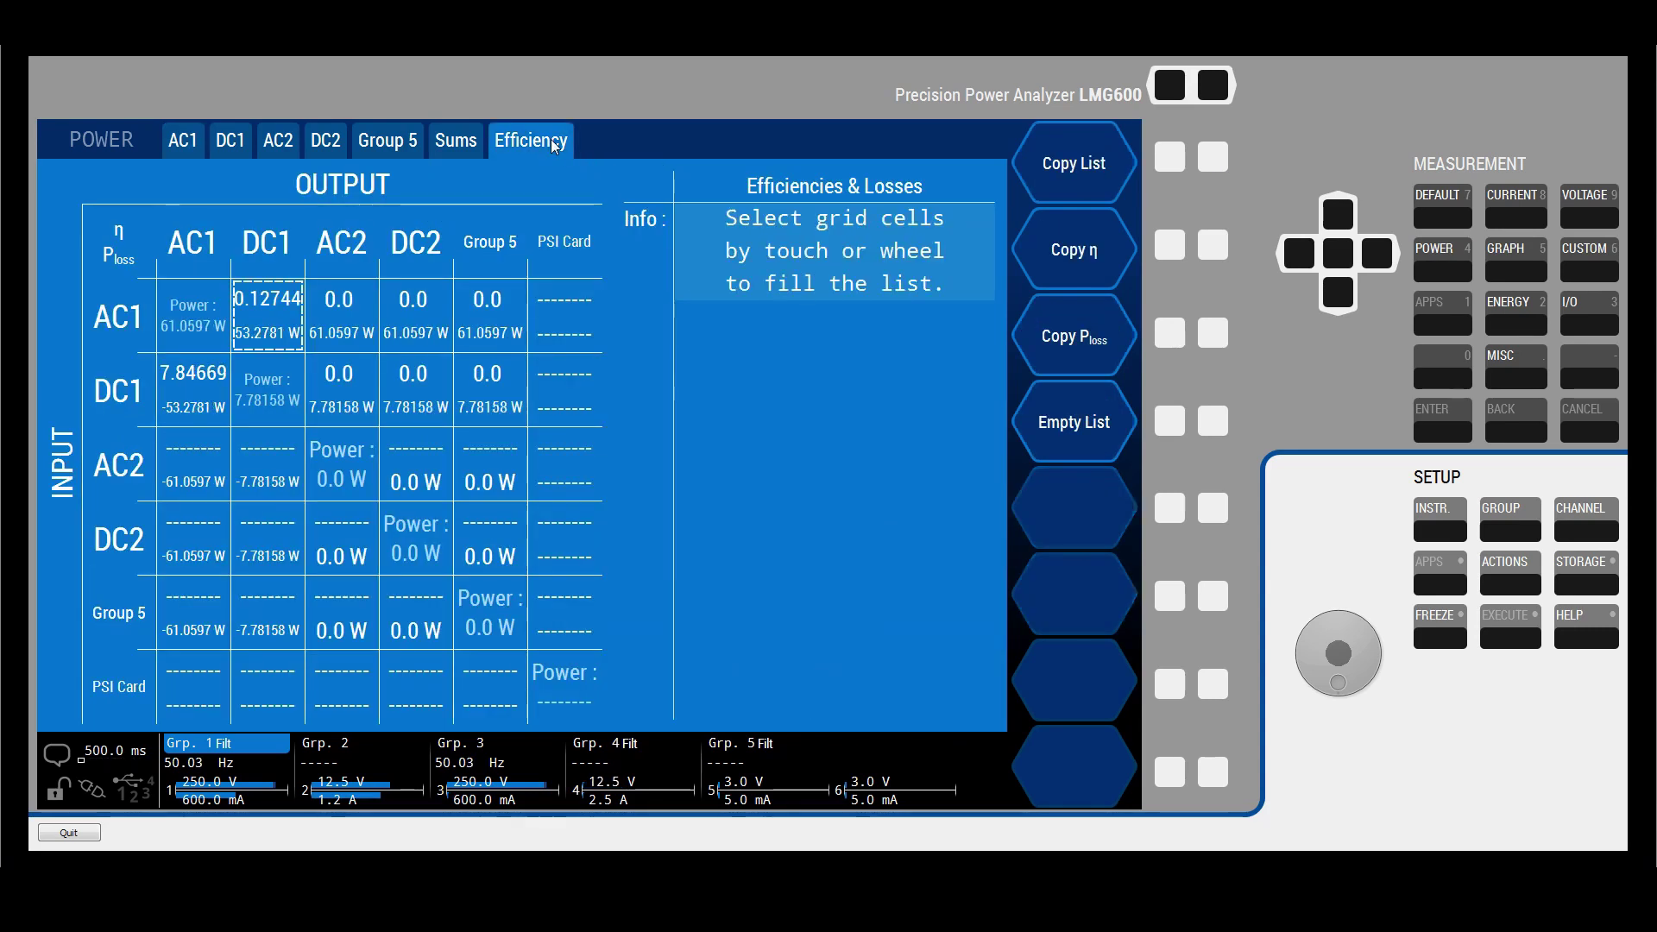
pyautogui.click(280, 309)
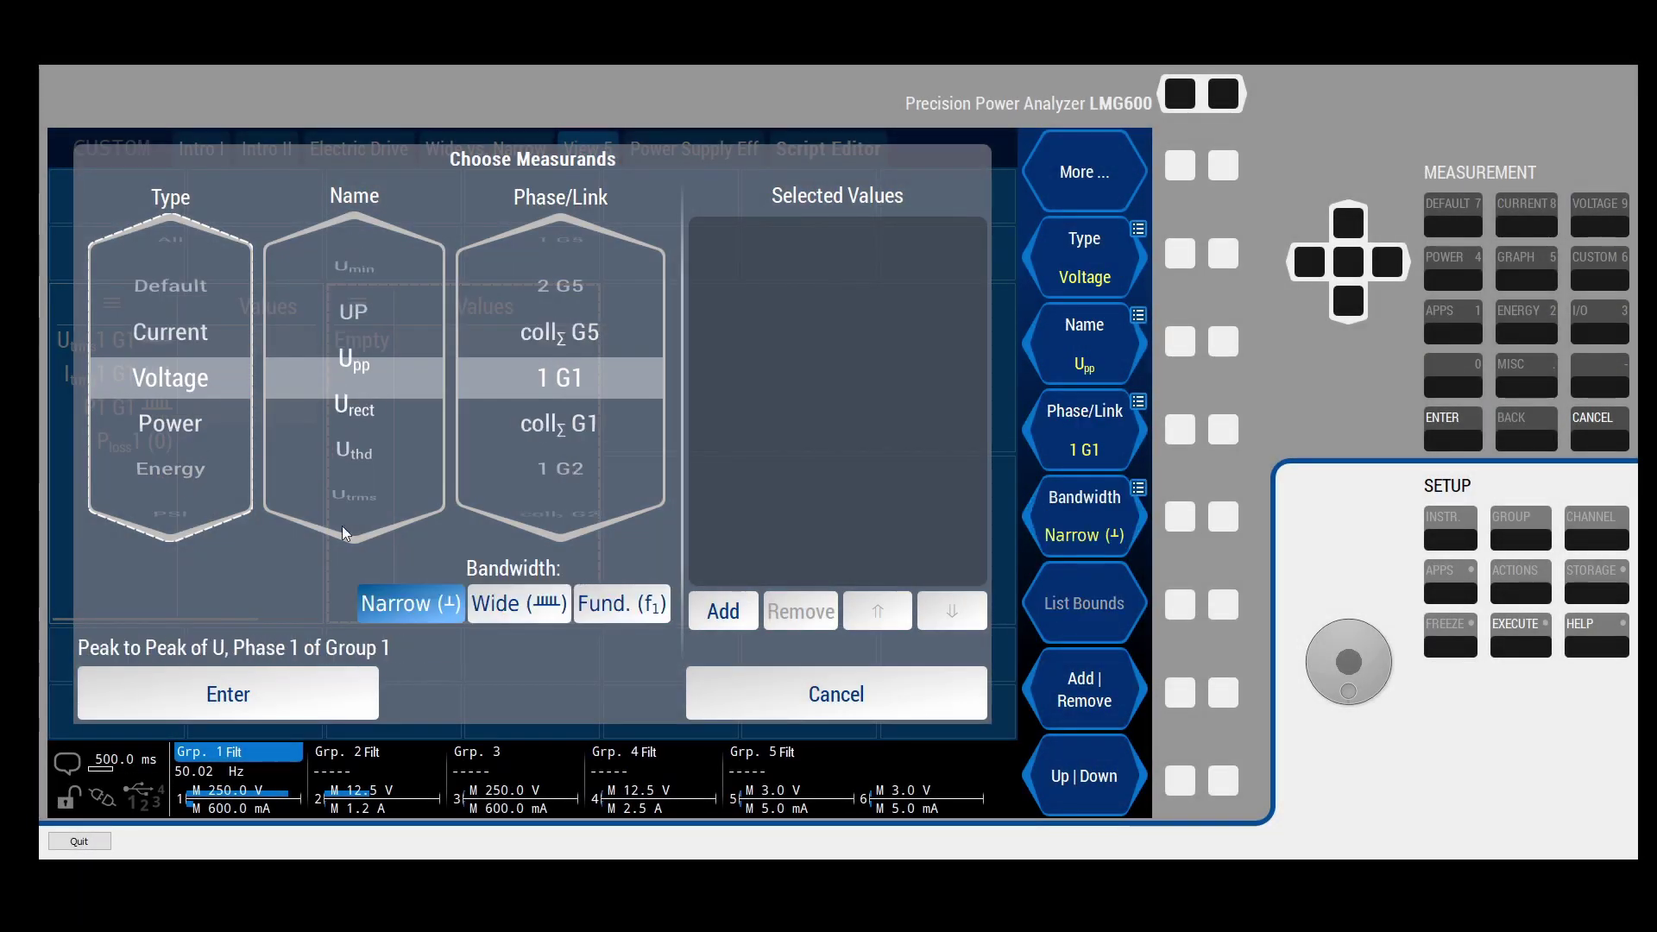
# - Add the wide-bandwidth DC voltage Udc and DC current Idc of phase 1, group 1 to the selected measurands
pyautogui.scroll(5, 345, 483)
pyautogui.click(518, 603)
pyautogui.click(723, 610)
pyautogui.scroll(1, 170, 377)
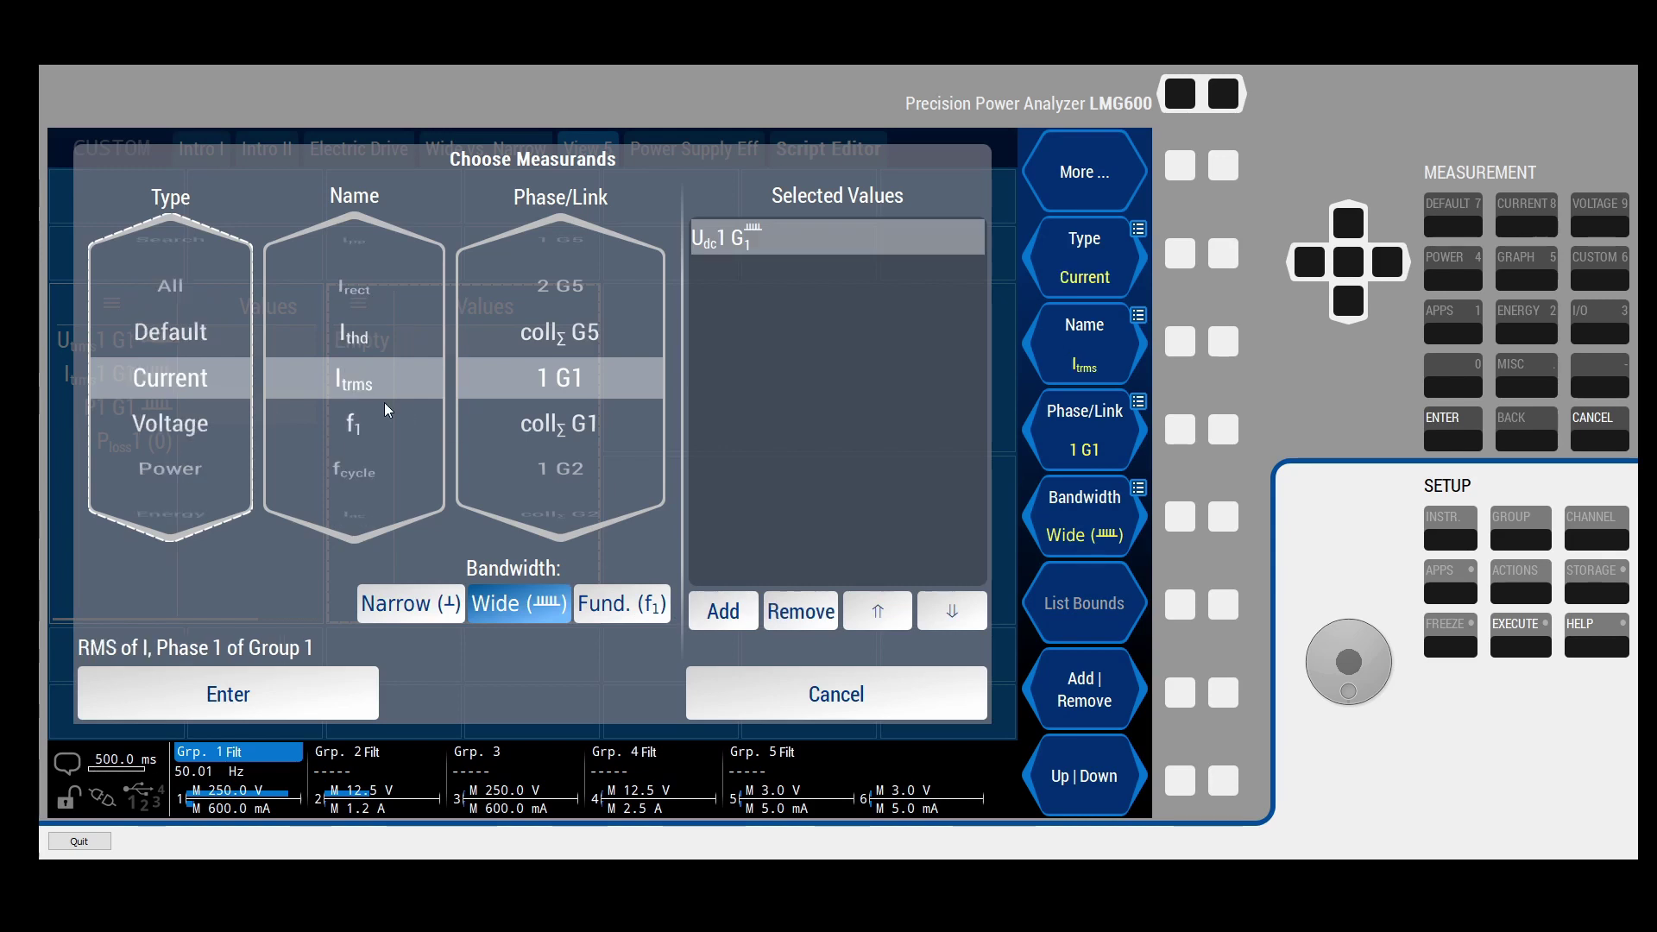
pyautogui.scroll(3, 353, 377)
pyautogui.click(723, 611)
# - Add the wide-bandwidth power P of phase 1, group 1 and the script variables RF and n, and accept the measurand selection
pyautogui.scroll(-1, 170, 377)
pyautogui.scroll(-1, 170, 377)
pyautogui.click(723, 611)
pyautogui.scroll(-4, 170, 377)
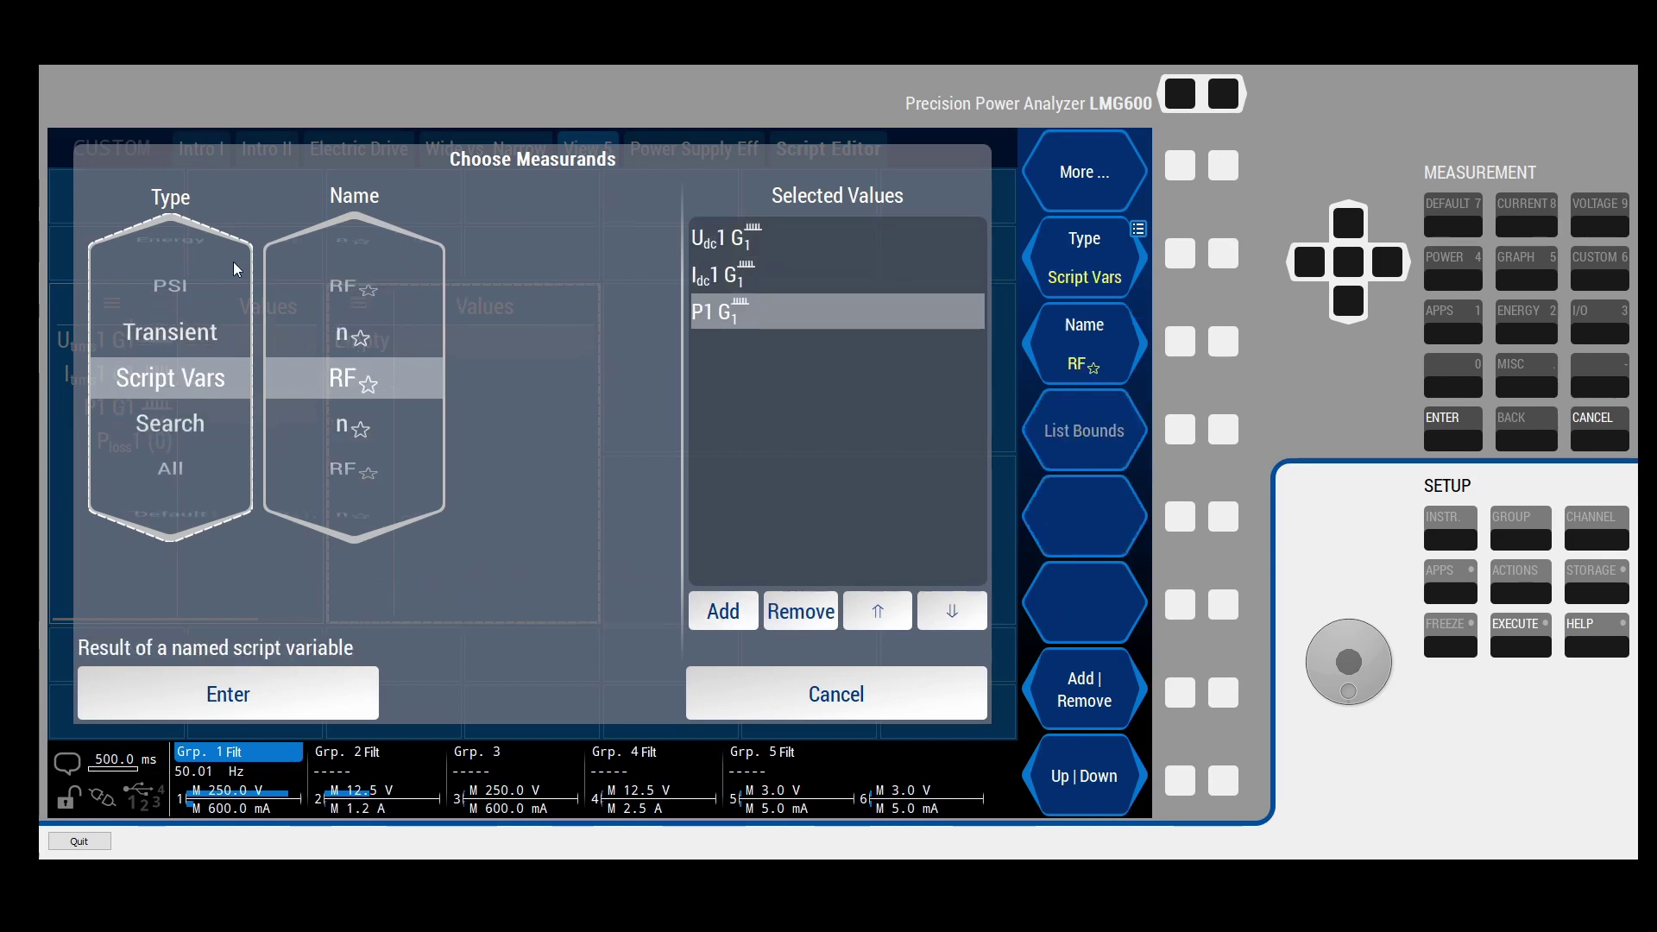
pyautogui.click(723, 611)
pyautogui.scroll(-1, 354, 423)
pyautogui.click(267, 696)
# - Place a Scope 1 graph beside the two value lists in the View 5 custom view
pyautogui.click(1180, 429)
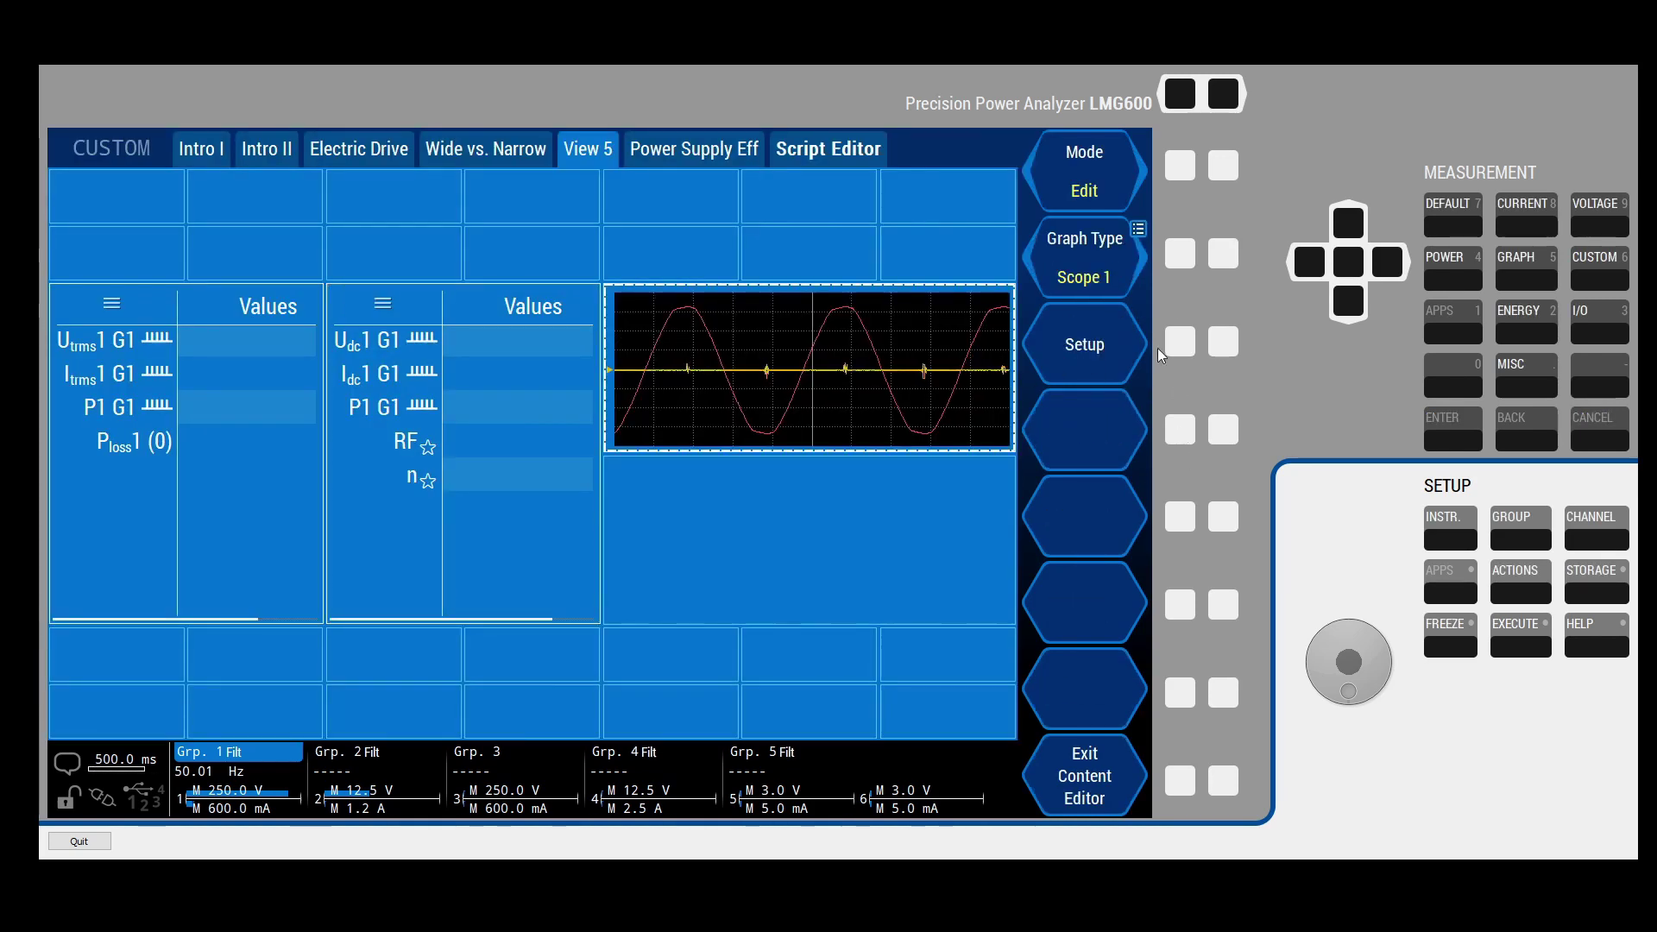
pyautogui.click(1179, 429)
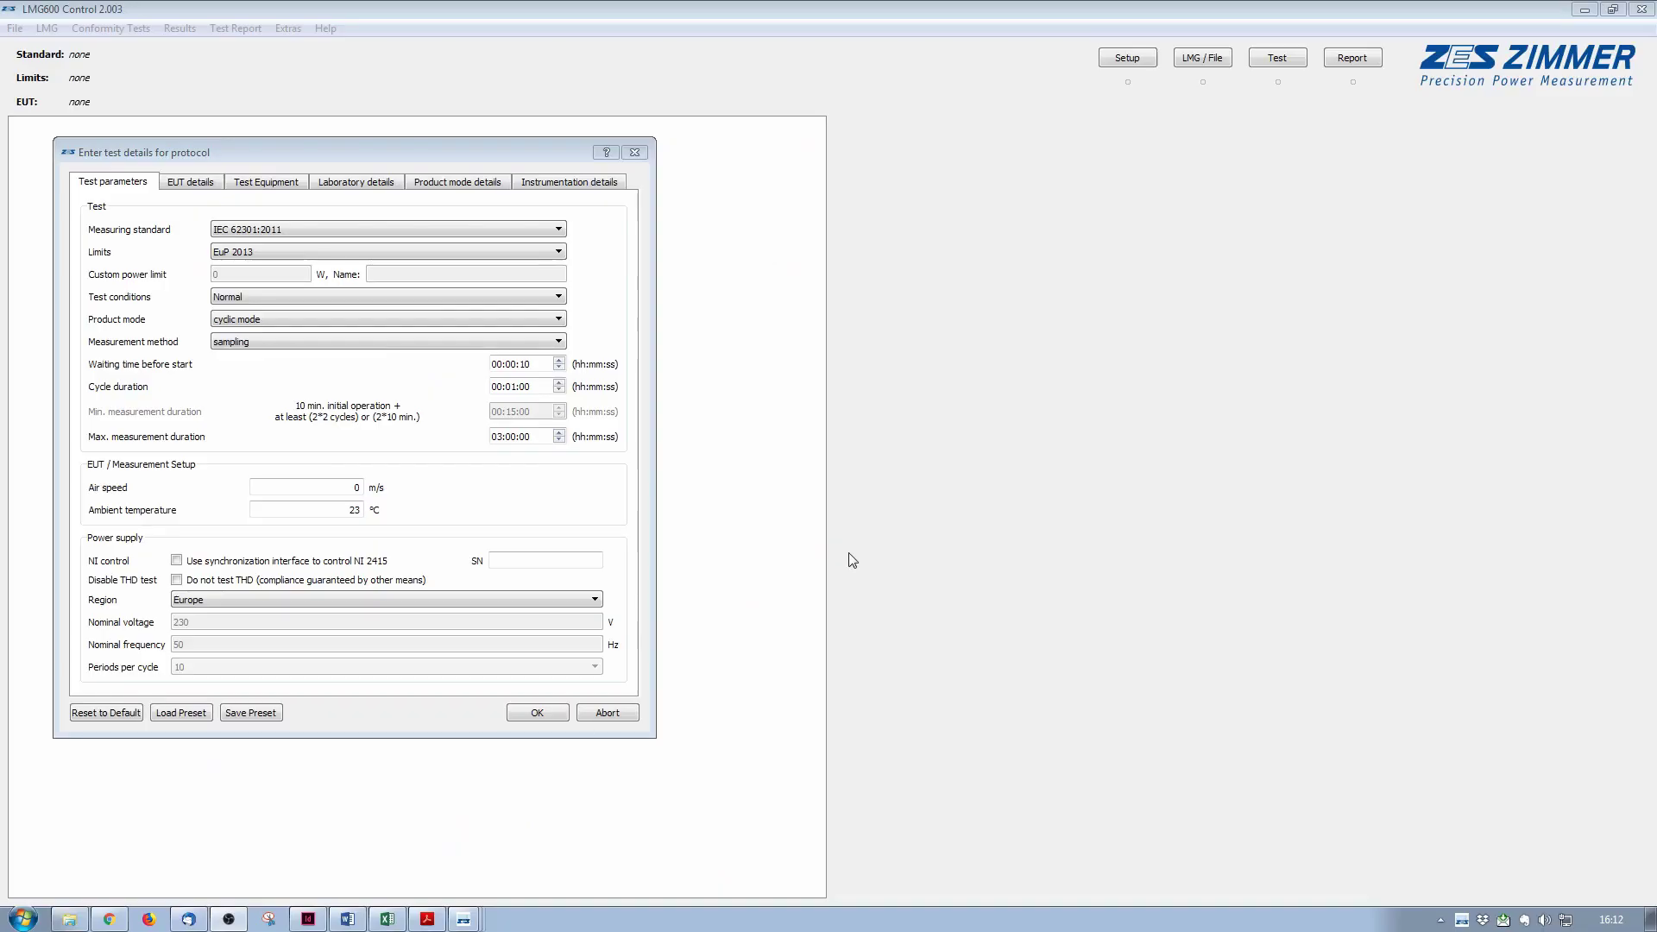
# - In LMG600 Control, set the measuring standard to EN 61000-4-7:2002 + A1:2009 and the limits to EN 61000-3-2:2014 (Table 2)
pyautogui.click(449, 251)
pyautogui.click(449, 259)
pyautogui.click(449, 254)
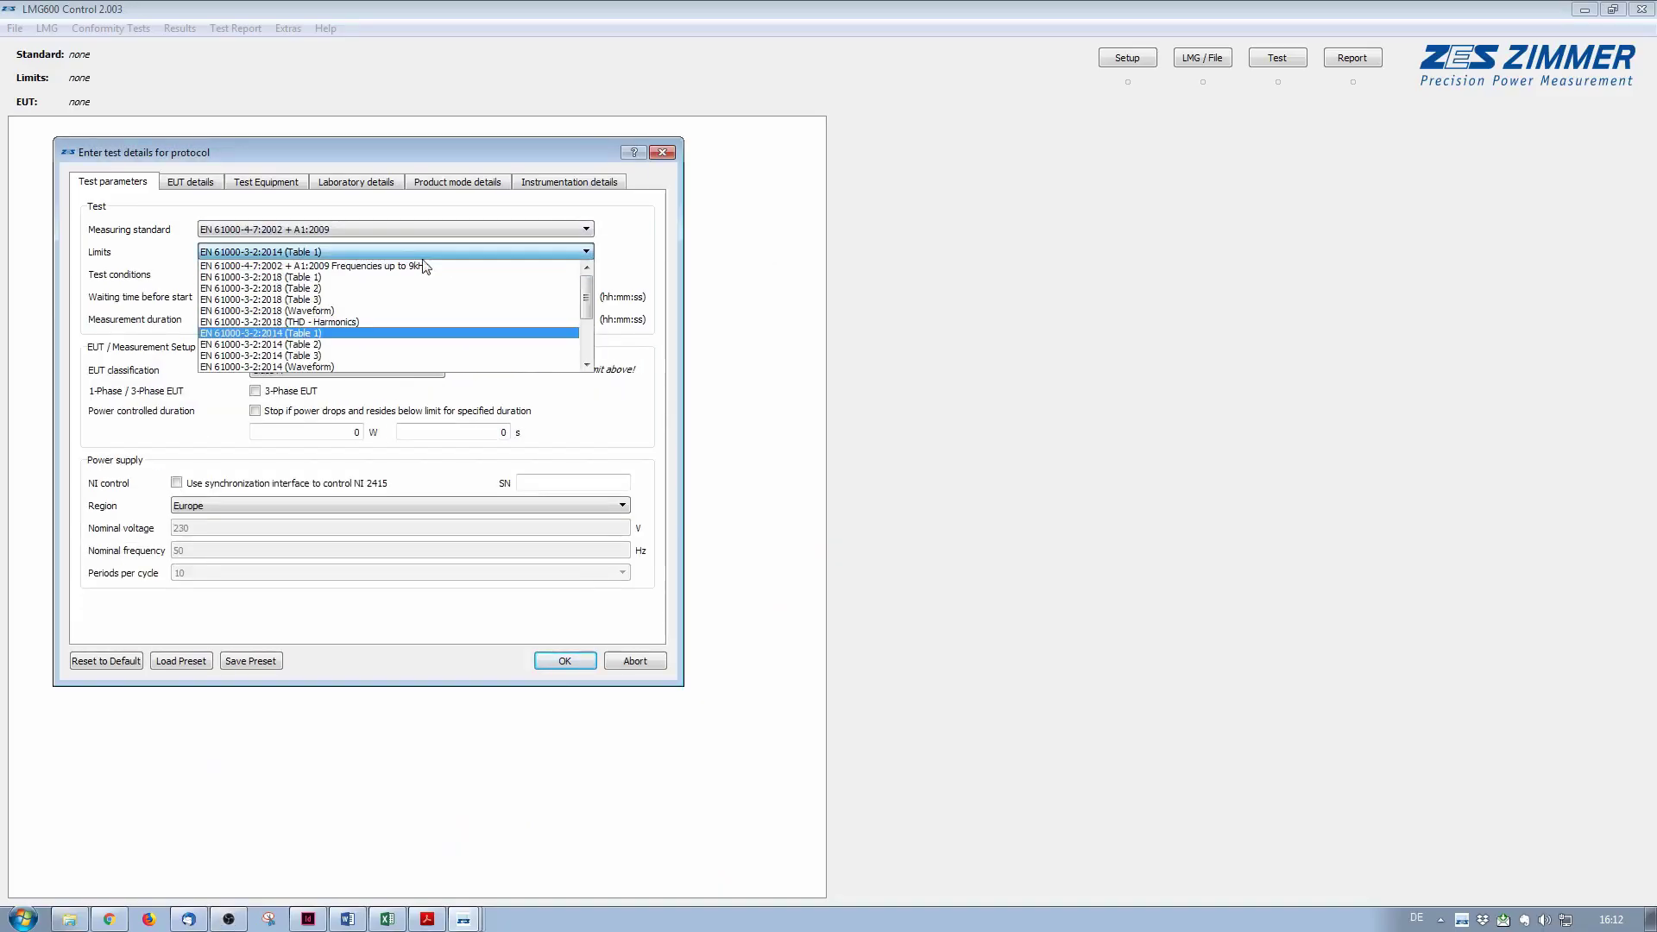
pyautogui.click(336, 326)
# - Choose the test conditions for the harmonic test and open the EUT classification choices
pyautogui.click(364, 274)
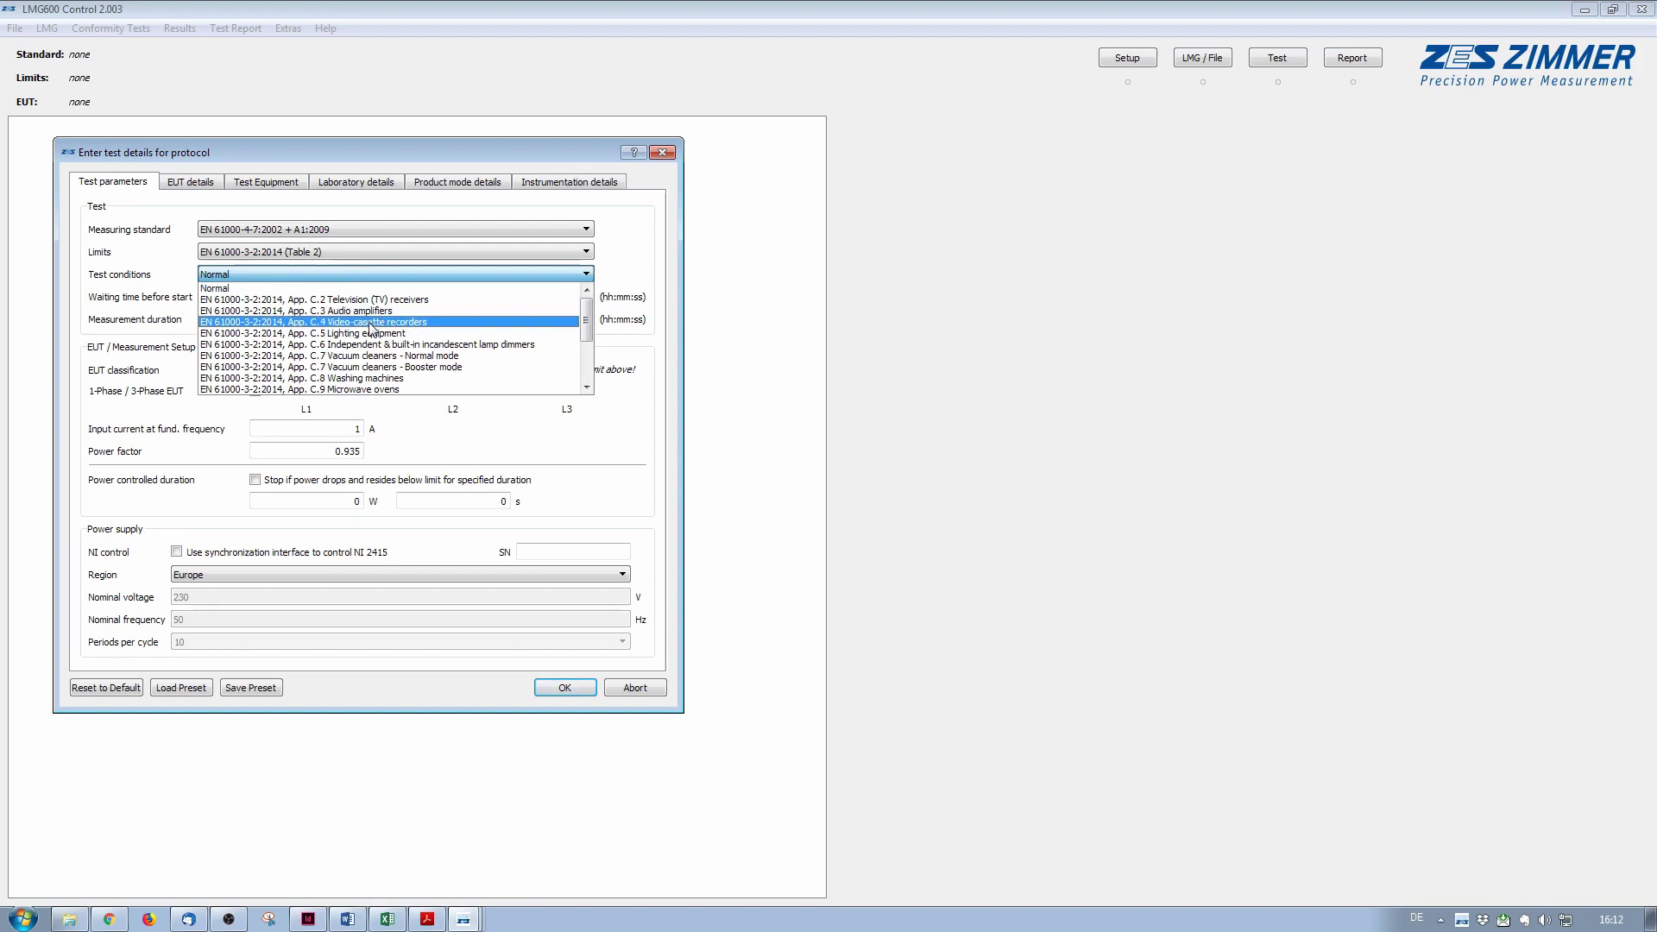
pyautogui.click(345, 293)
pyautogui.click(385, 370)
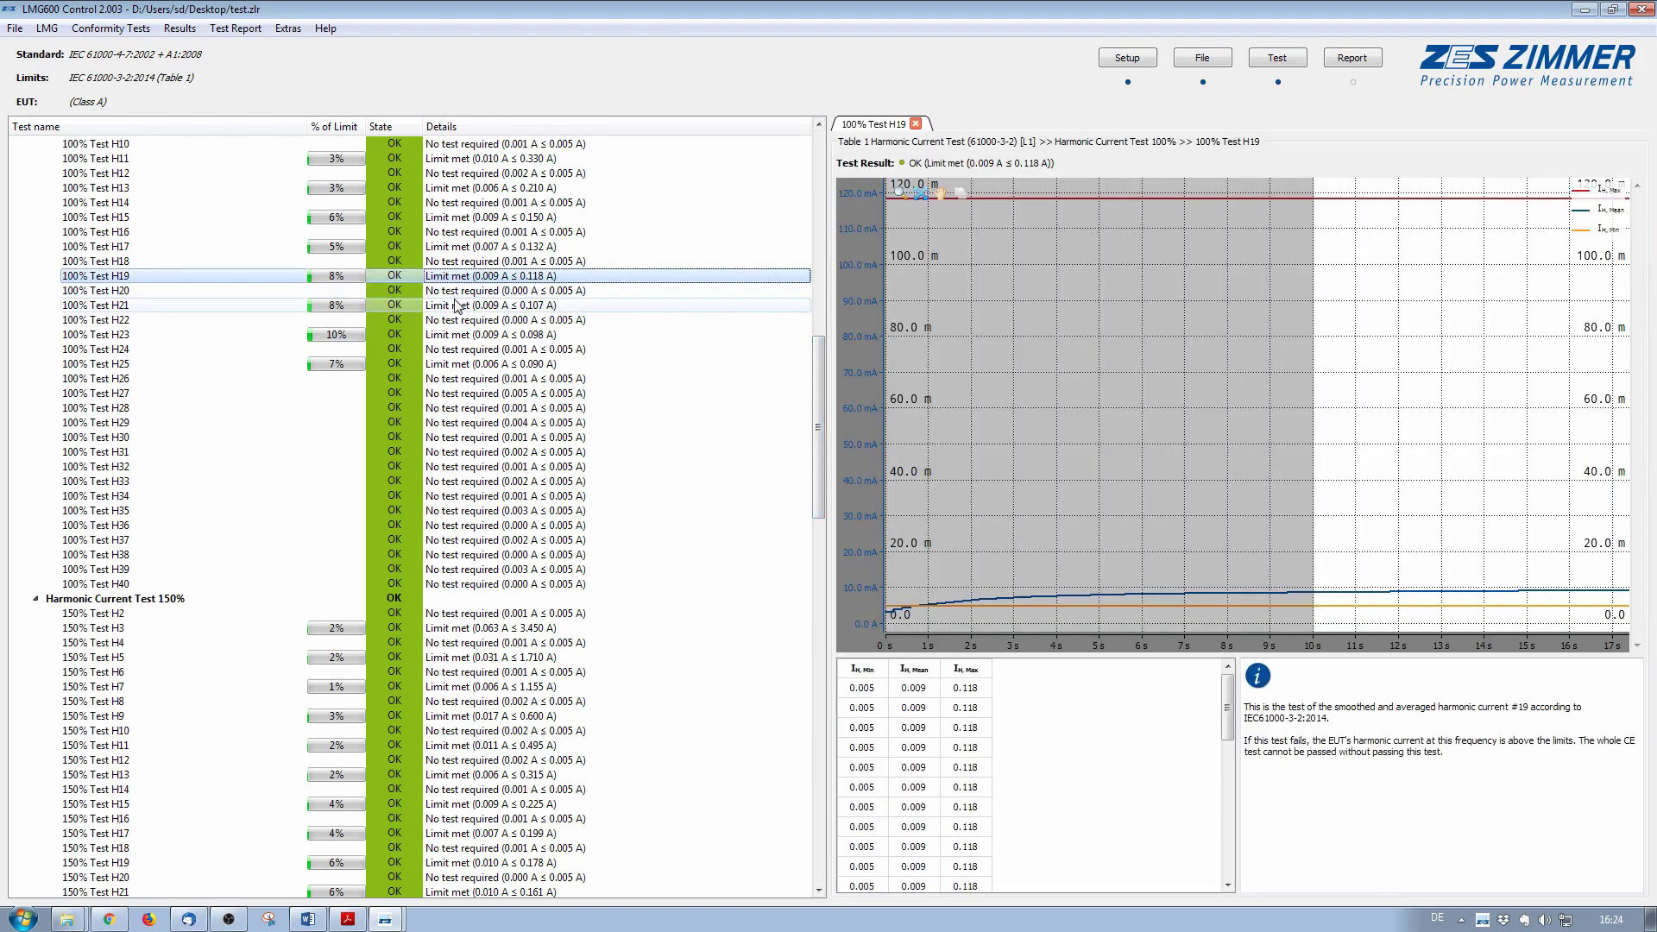
# - Open the detailed results of the 100% H21, 100% H23 and 200% H19 harmonic current tests
pyautogui.doubleClick(456, 338)
pyautogui.moveTo(818, 380); pyautogui.dragTo(812, 554)
pyautogui.doubleClick(466, 804)
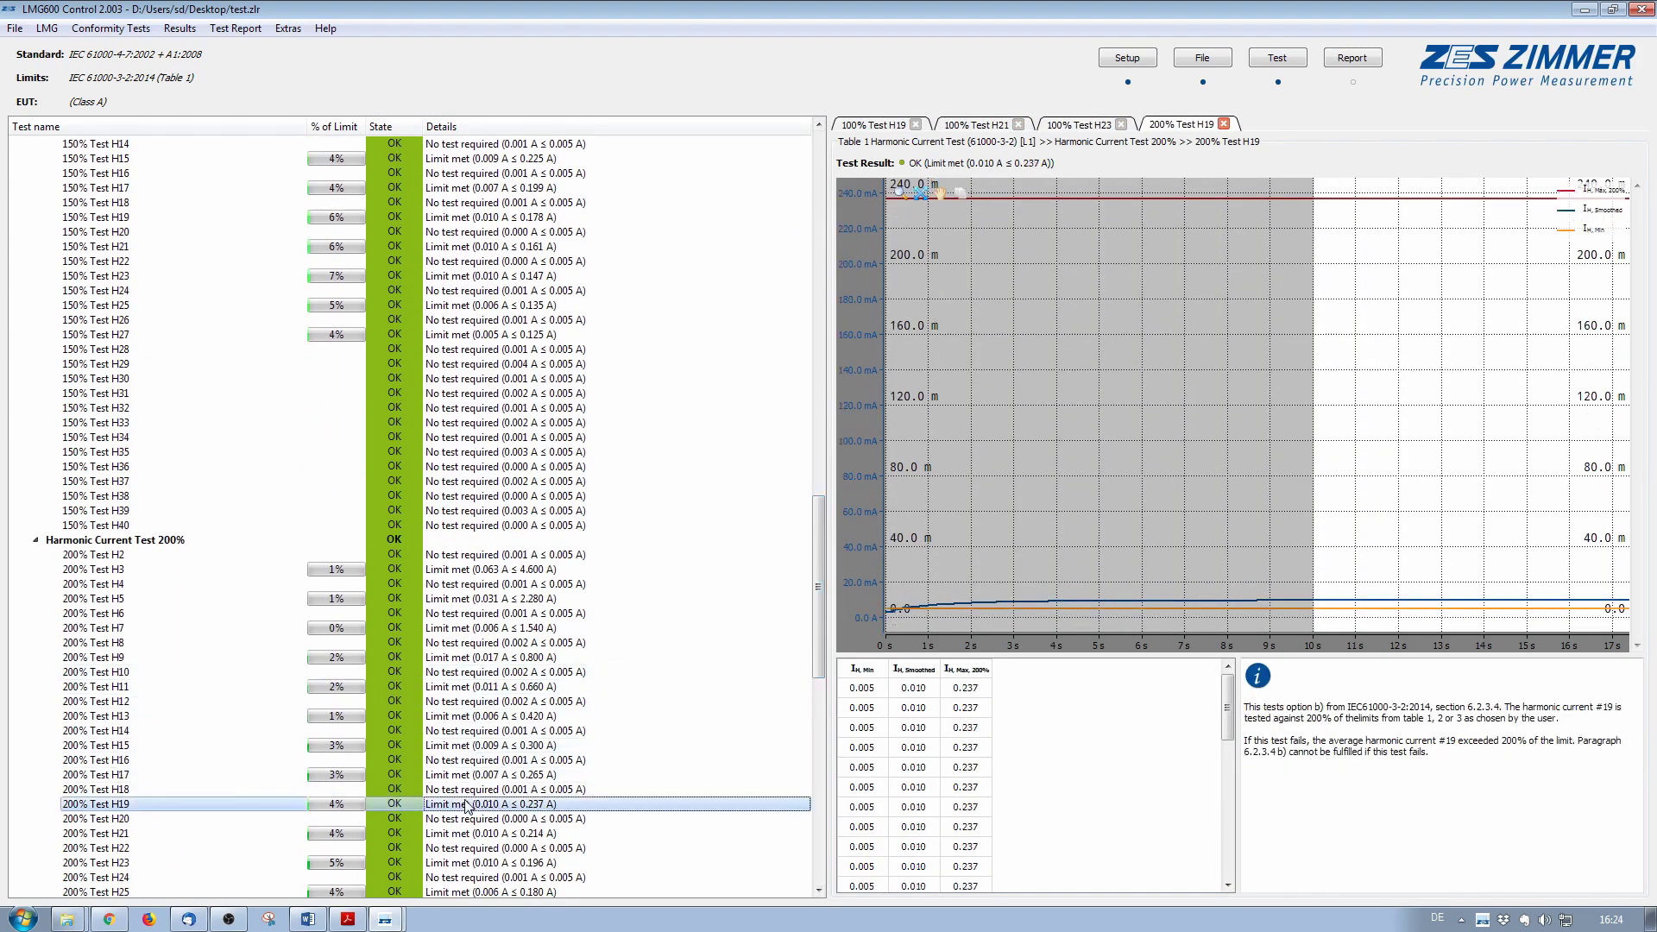